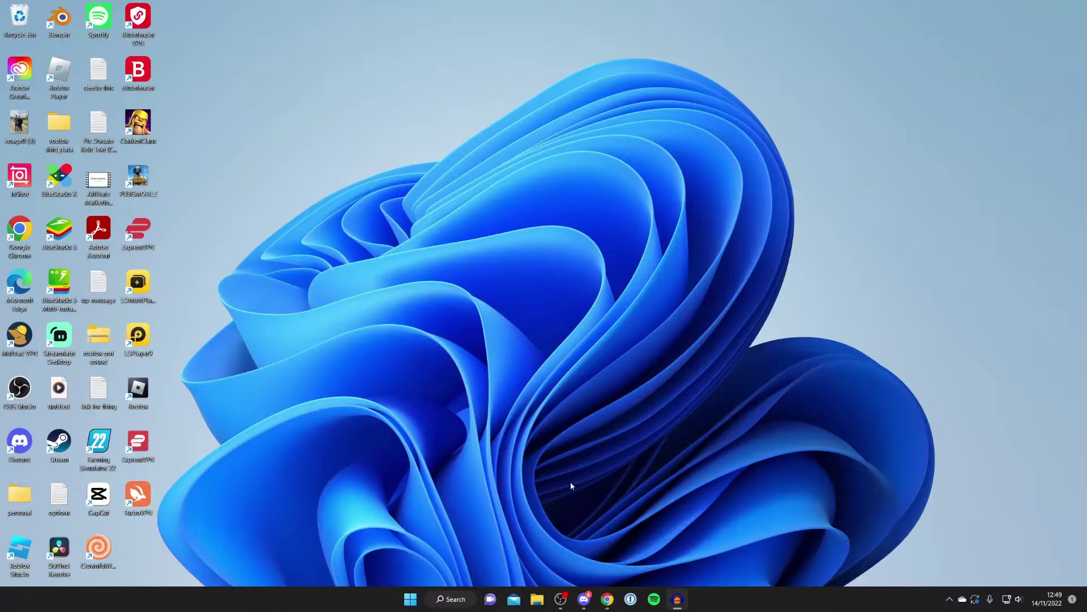
- Search Google for 'voicemod', open voicemod.net and start the free Voicemod download
left_click(607, 598)
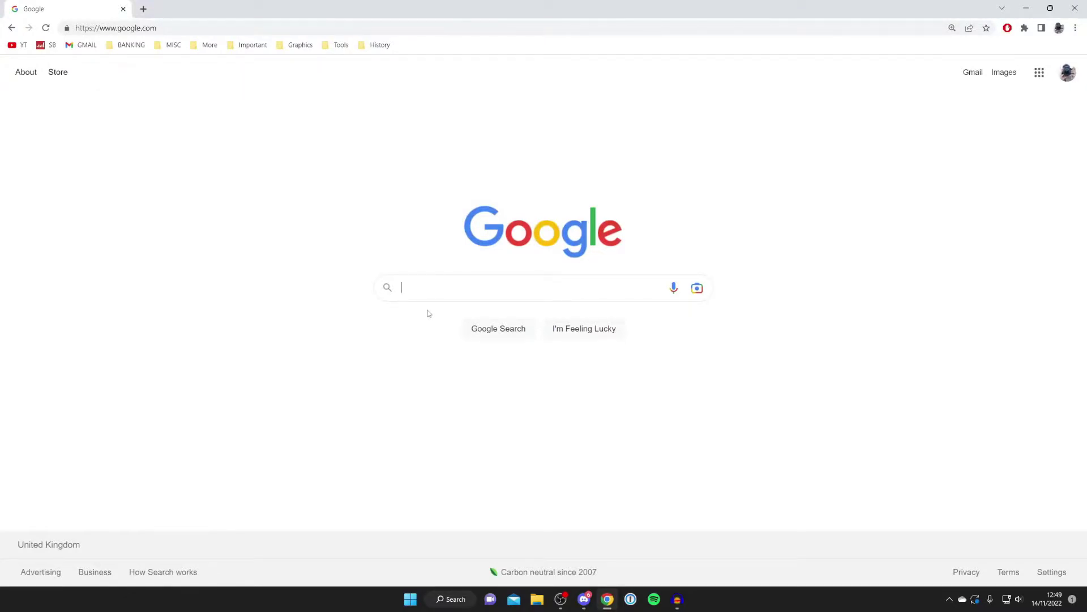
type("voicemod")
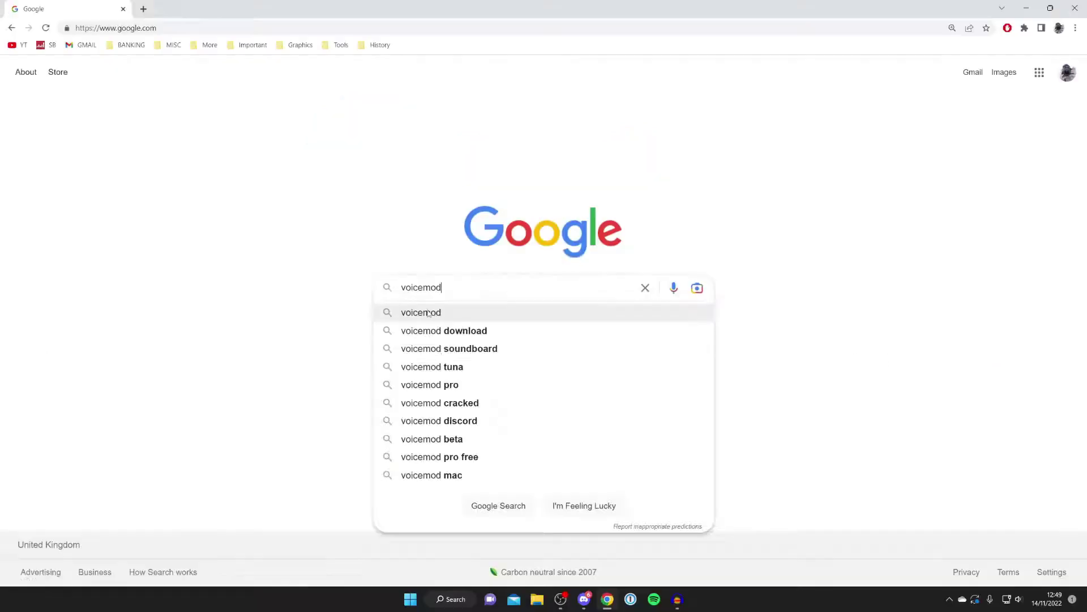
left_click(428, 313)
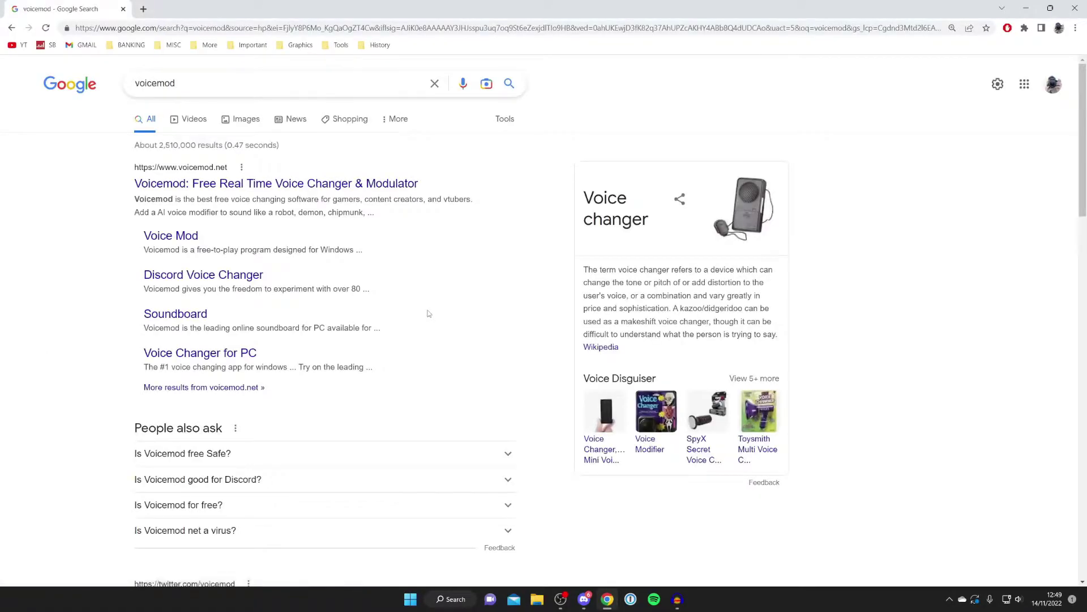
left_click(223, 183)
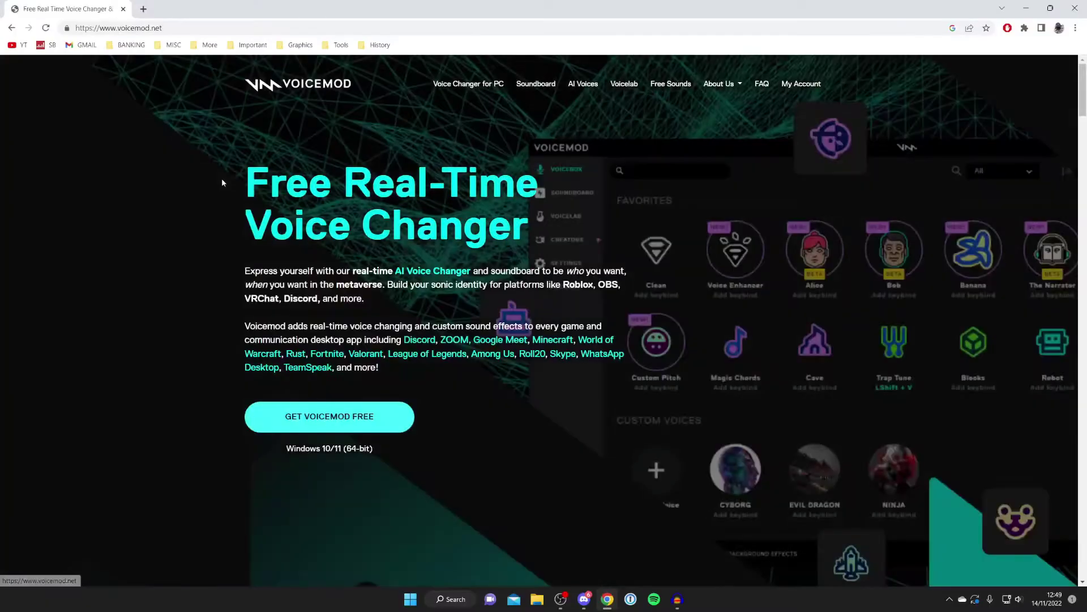
scroll(222, 178, "down", 1)
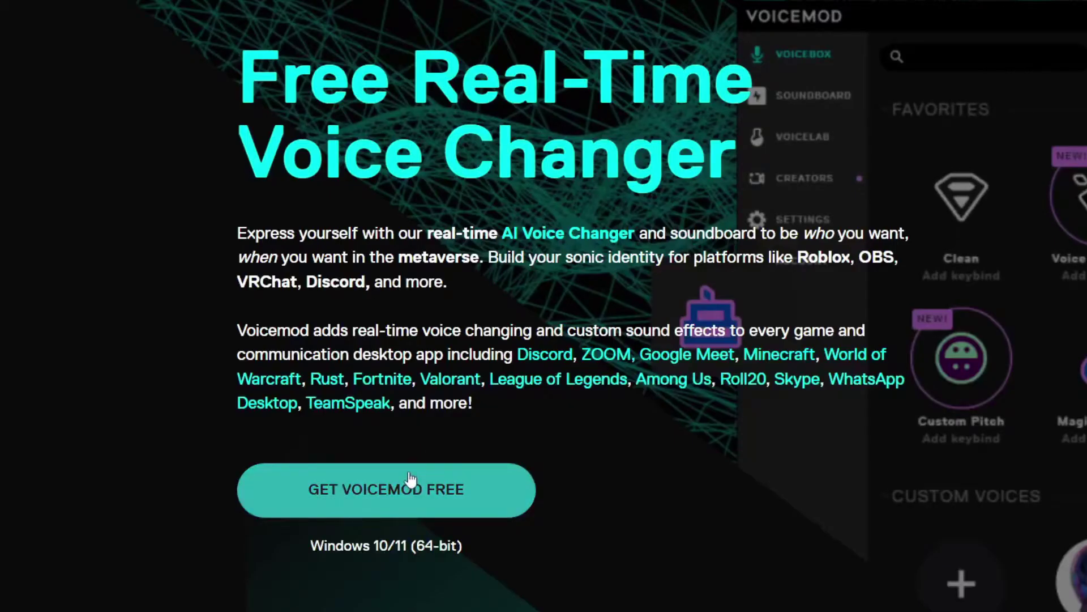
left_click(304, 358)
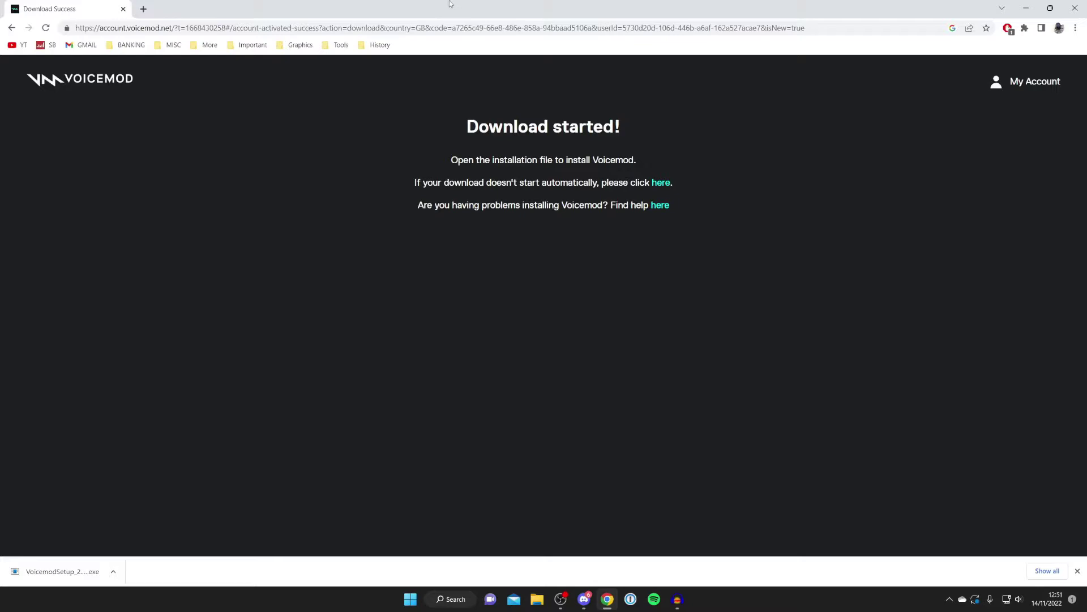
- Launch the downloaded VoicemodSetup installer with English as the setup language
left_click(66, 573)
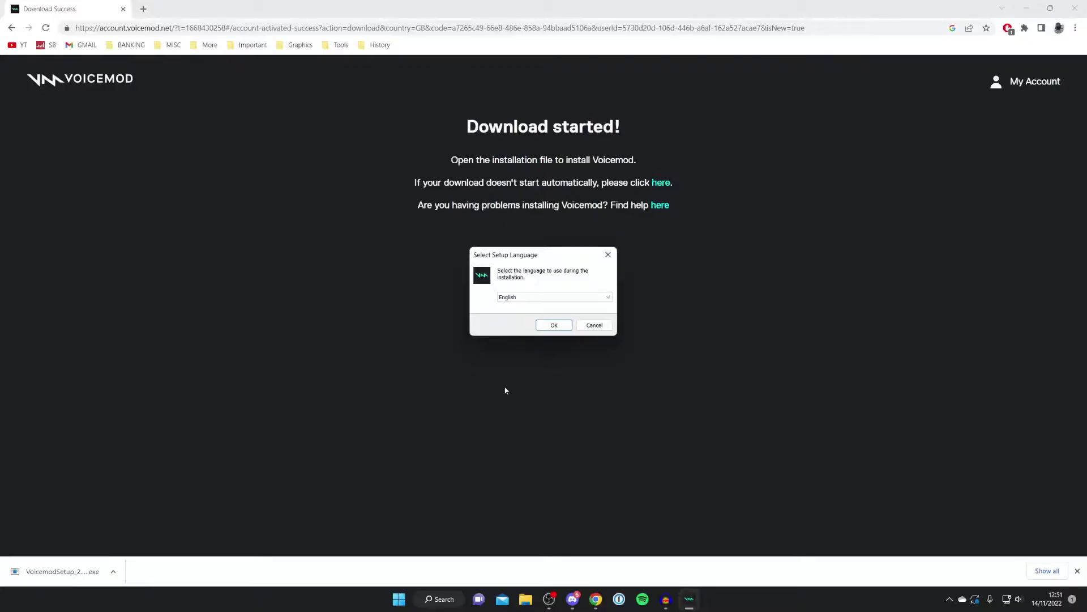
left_click(1027, 8)
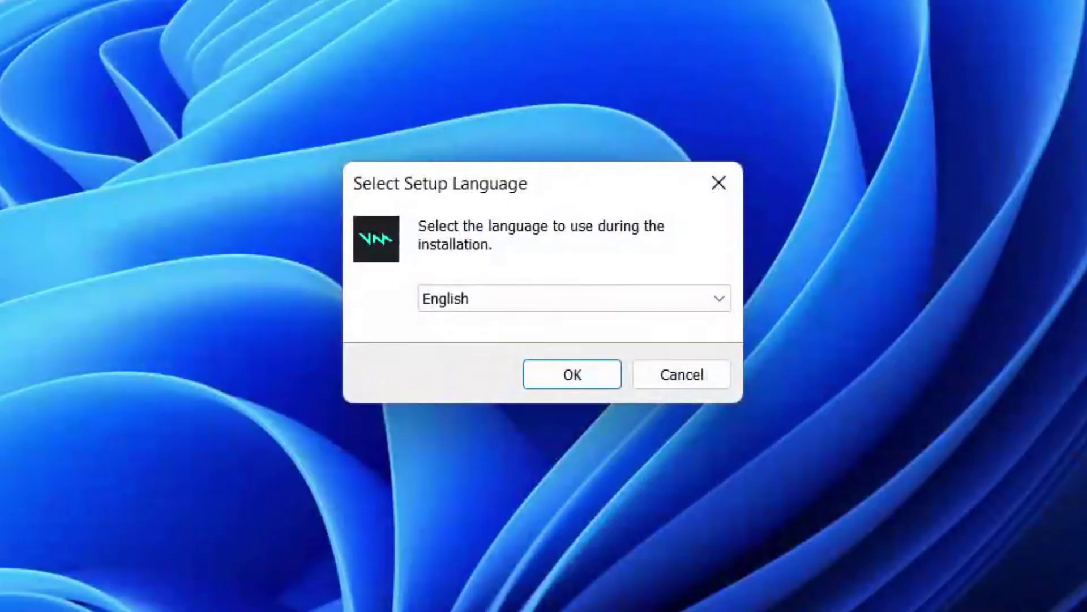
left_click(554, 324)
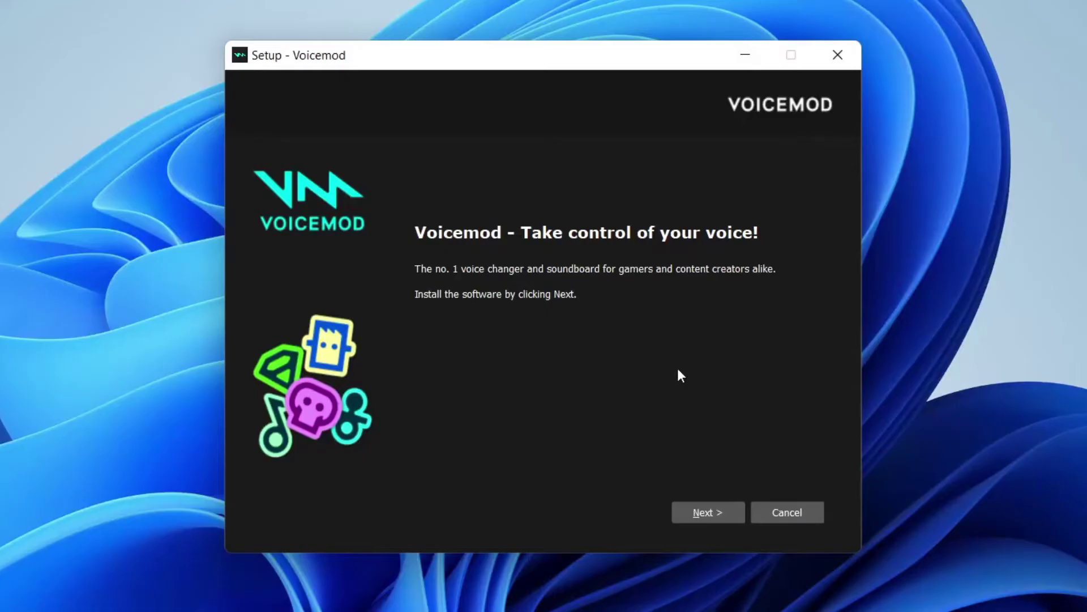
- Accept the licence, keep C:\Program Files\Voicemod Desktop and both shortcuts, and install
left_click(712, 512)
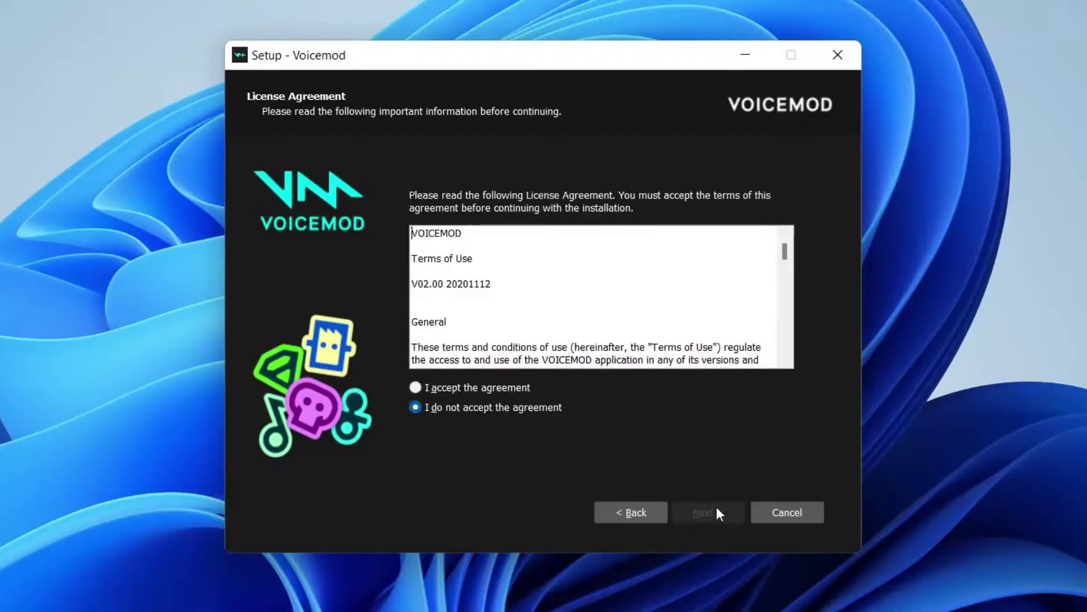
left_click(518, 387)
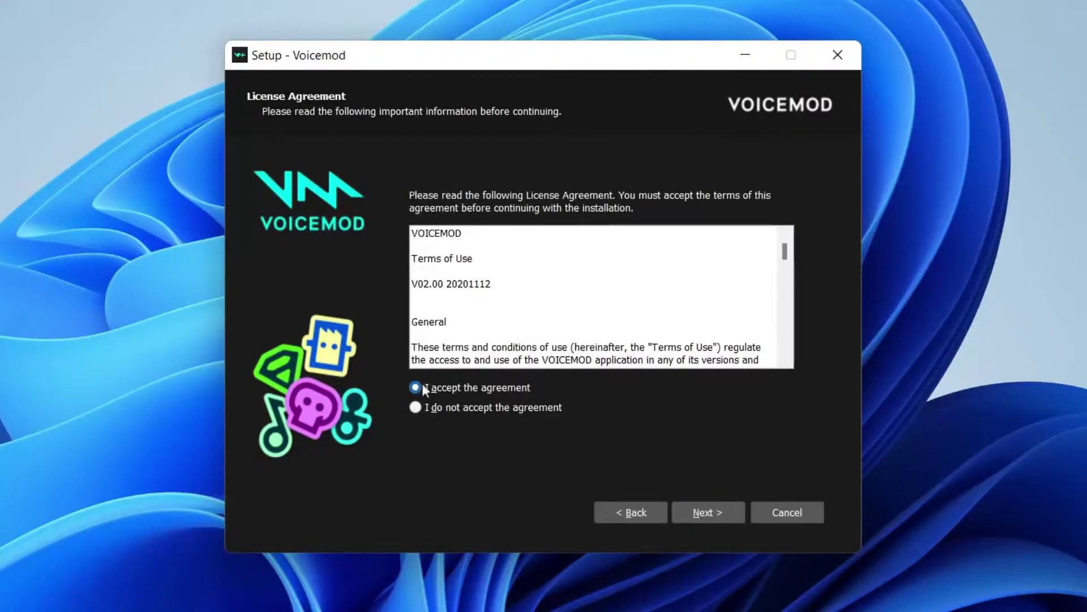
left_click(677, 510)
left_click(696, 518)
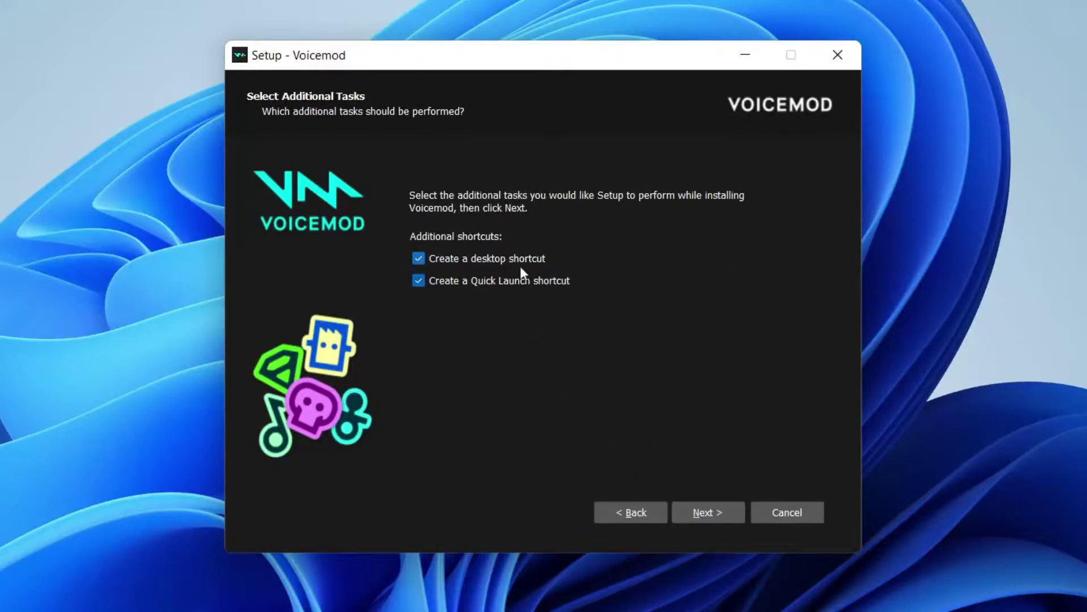
left_click(694, 513)
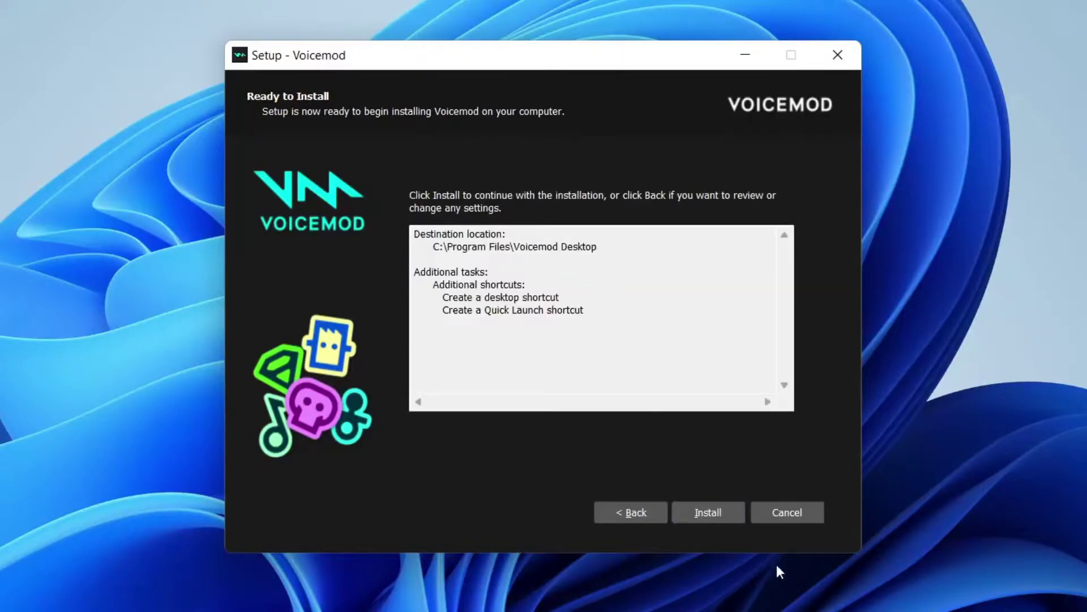
left_click(714, 506)
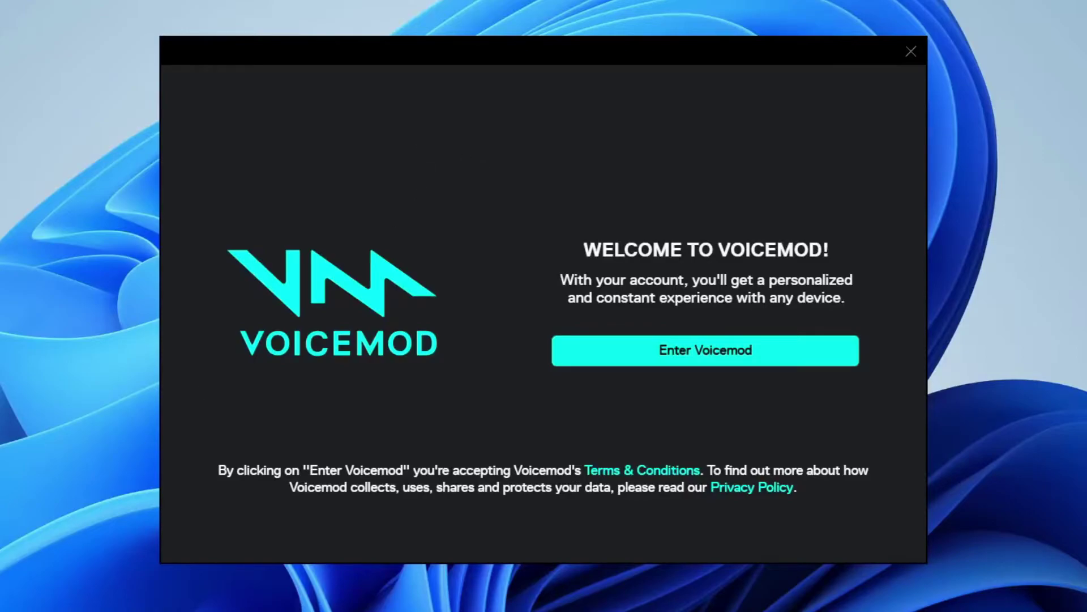
- Enter Voicemod with the signed-in account and close the Chrome login window
left_click(684, 352)
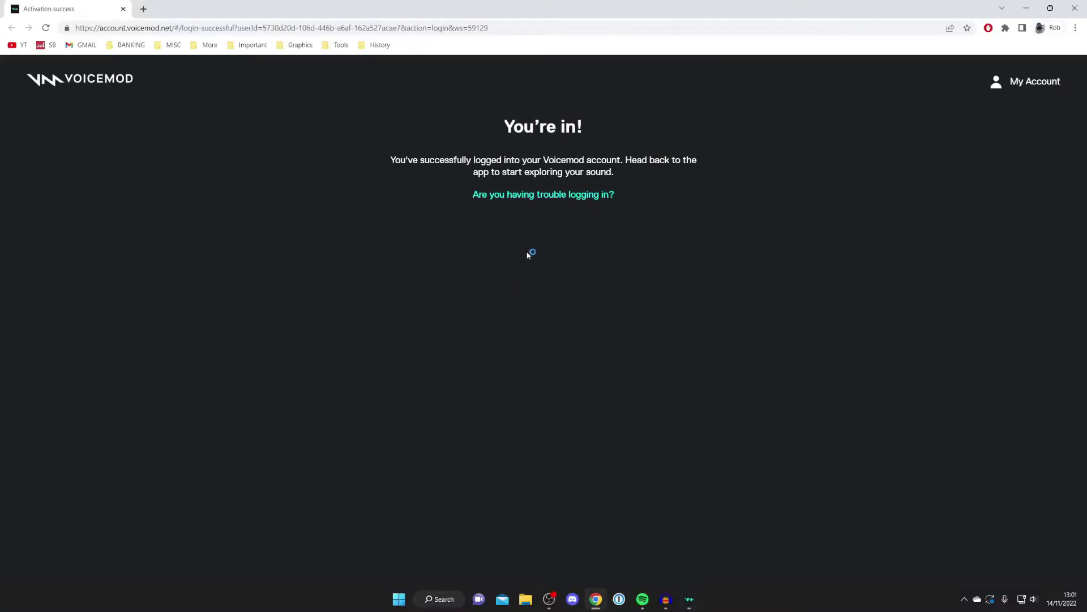
left_click(1074, 8)
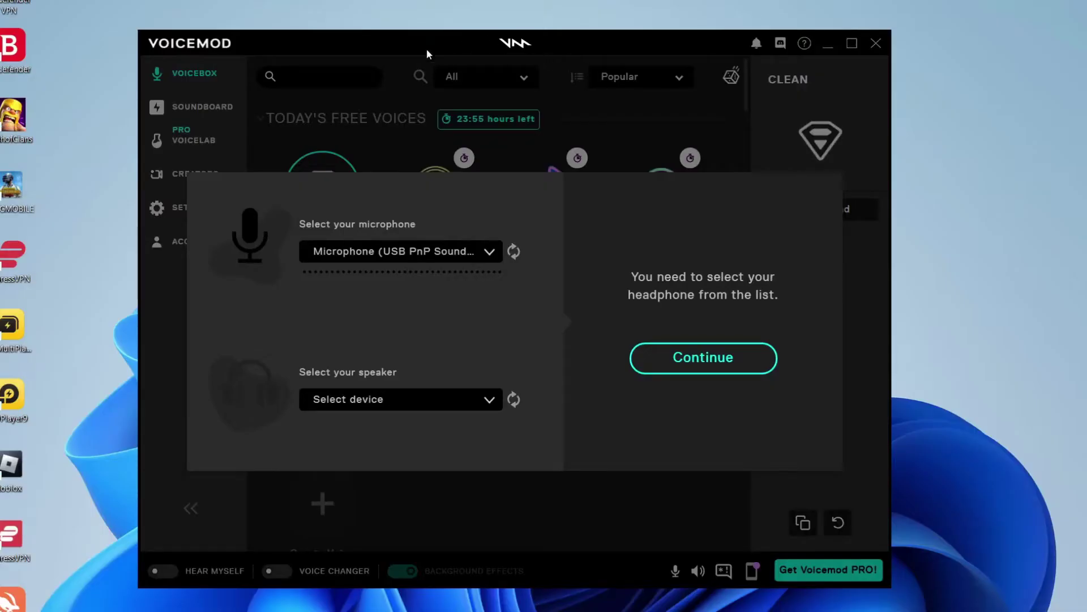
- Choose the USB PnP Sound Device microphone and Realtek speakers, then dismiss the 35% off offer
left_click(329, 251)
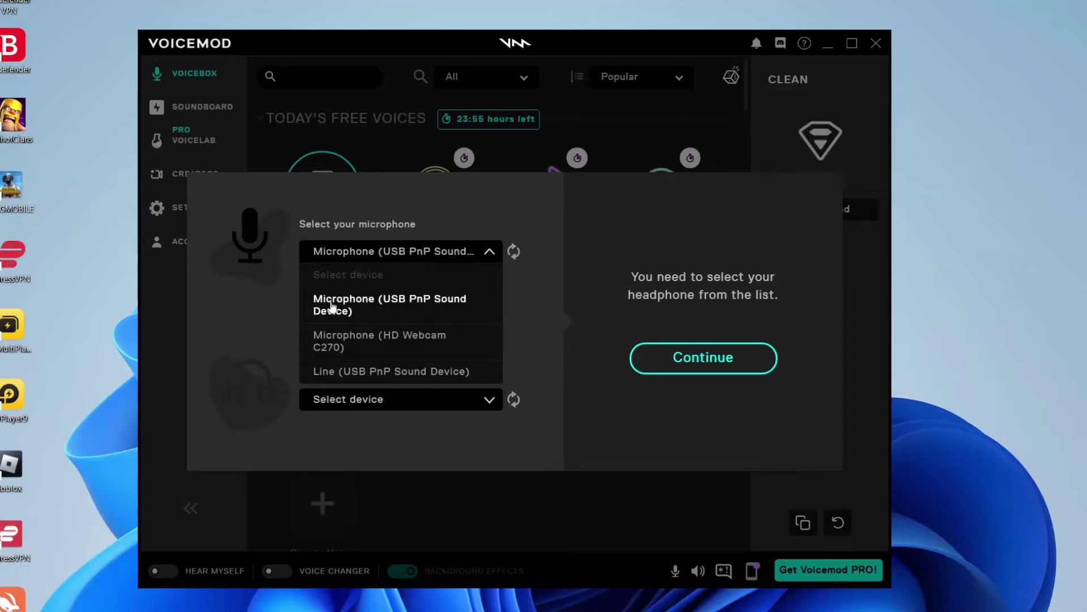
left_click(405, 309)
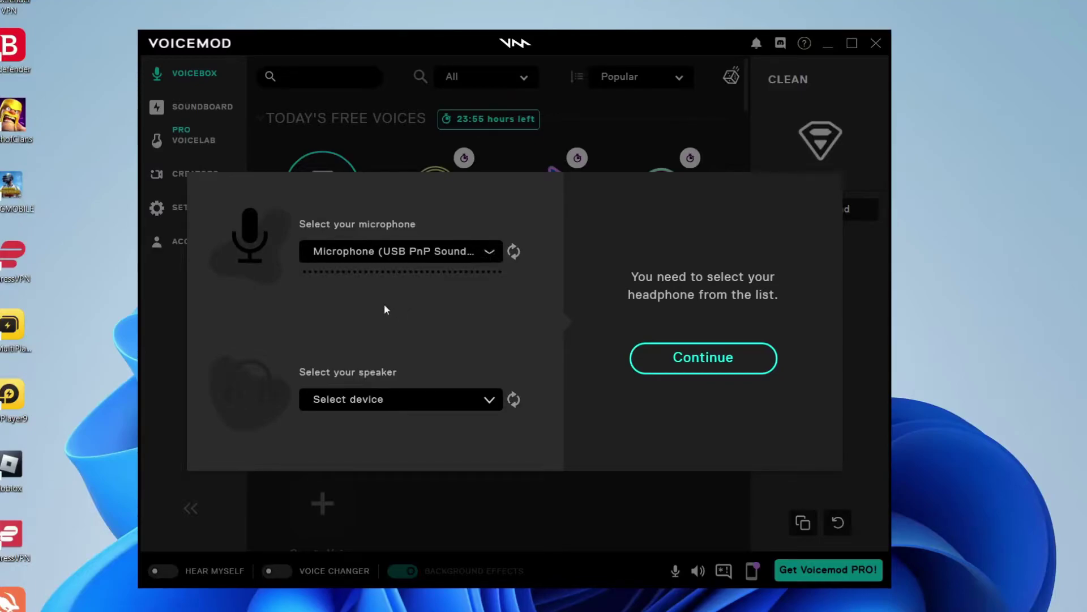
left_click(394, 401)
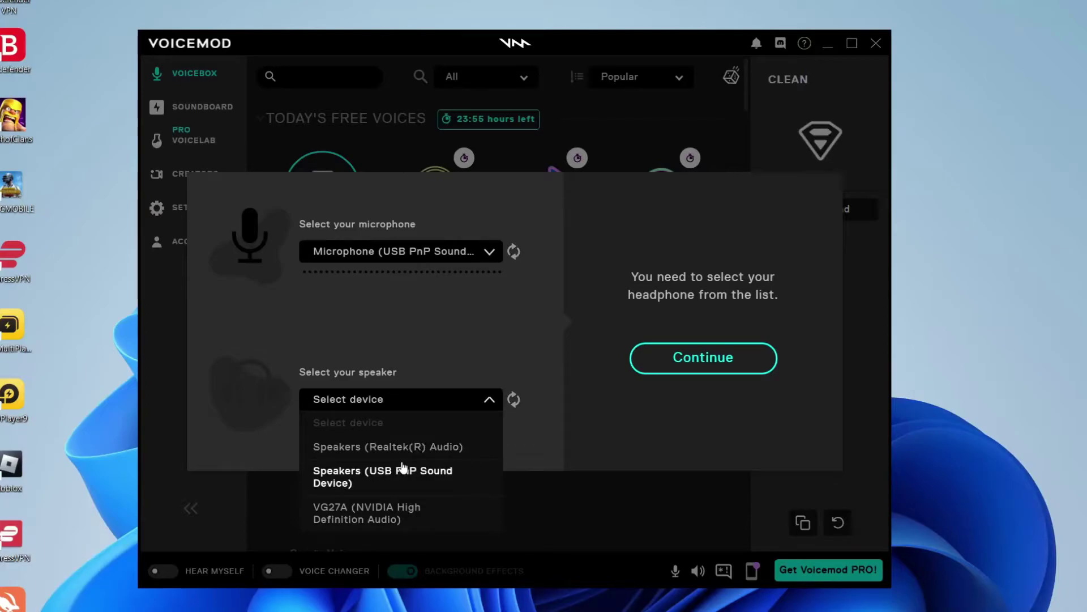
left_click(388, 448)
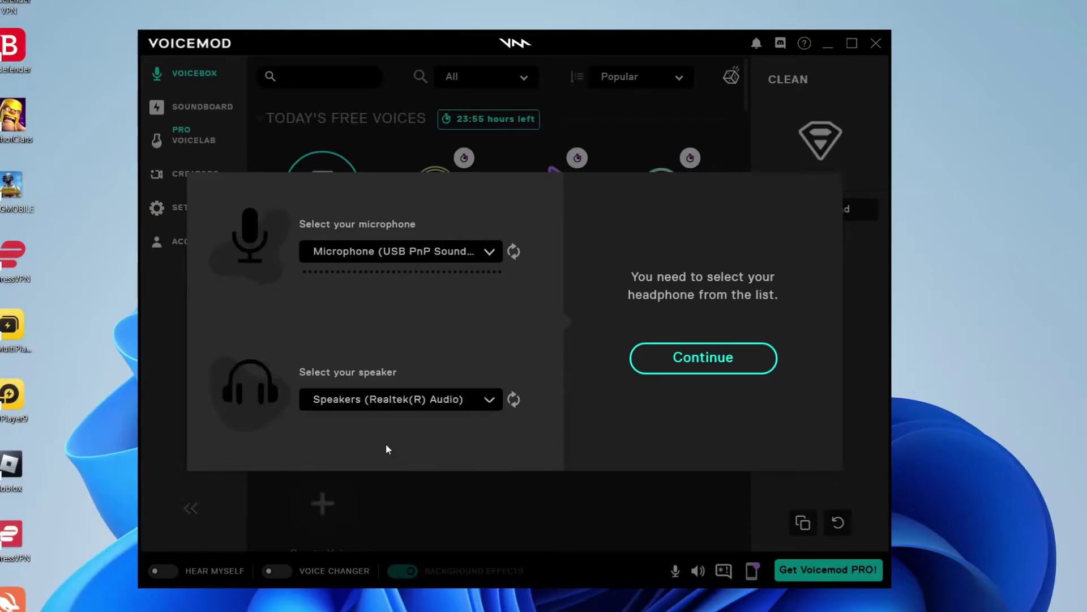
left_click(718, 368)
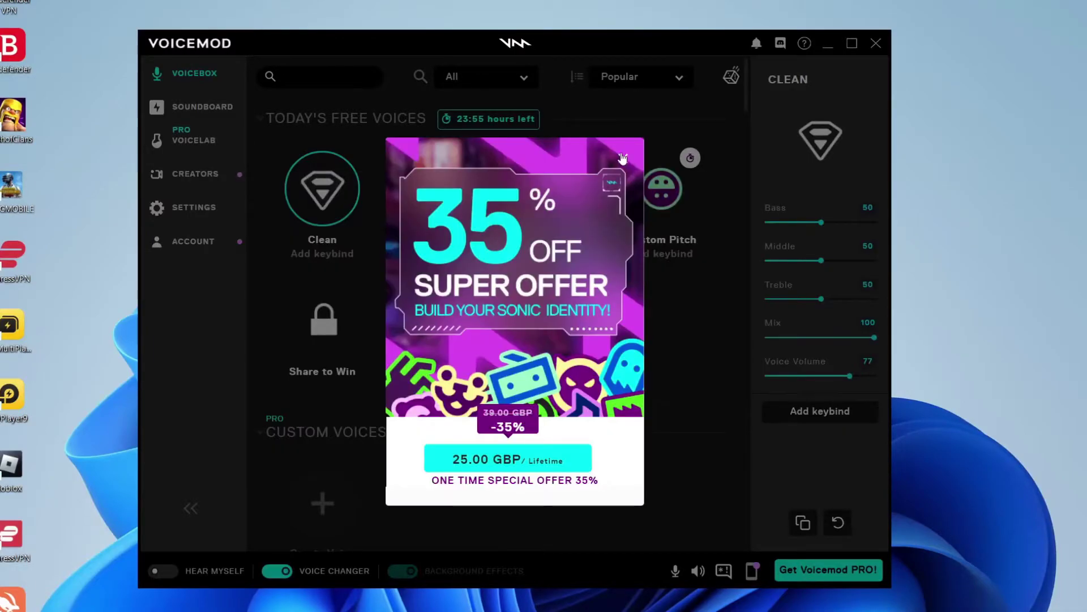
left_click(623, 159)
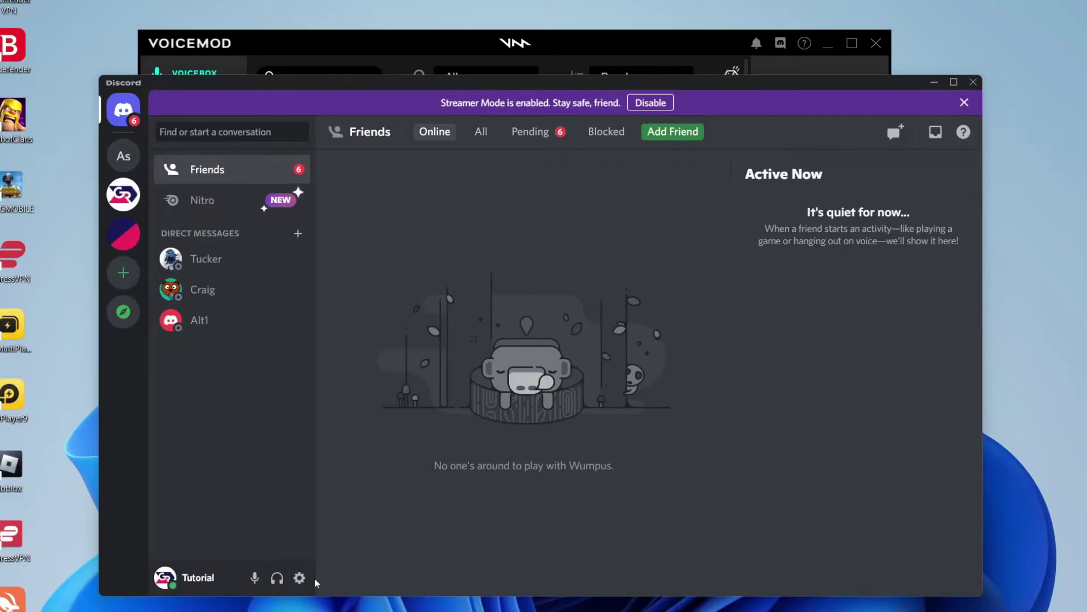
- Set Discord's Voice & Video input device to Microphone (Voicemod Virtual Audio Device)
left_click(300, 577)
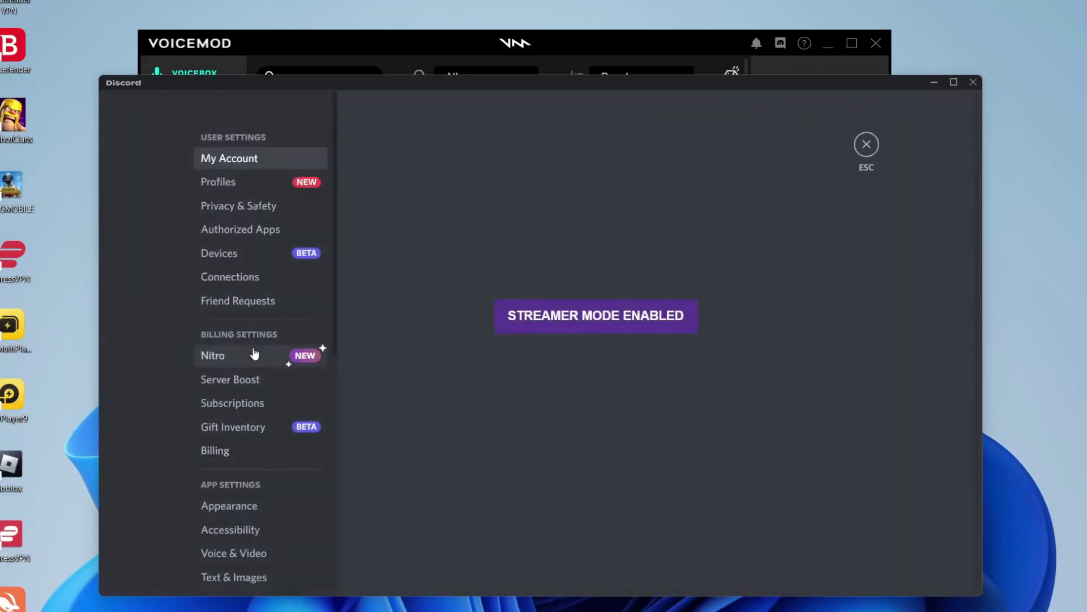
scroll(253, 355, "down", 2)
left_click(240, 414)
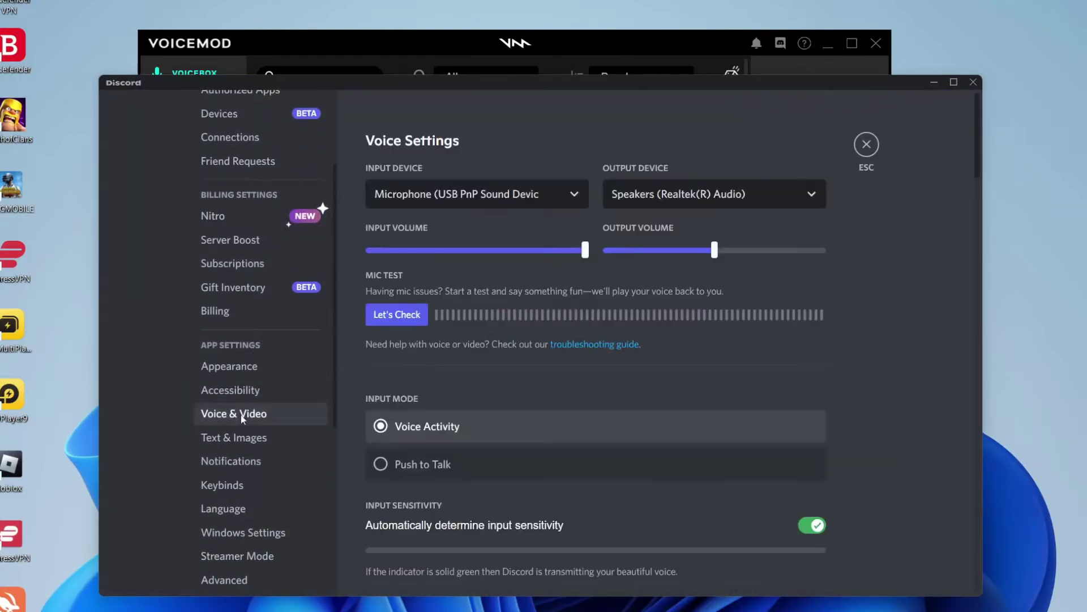
left_click(409, 199)
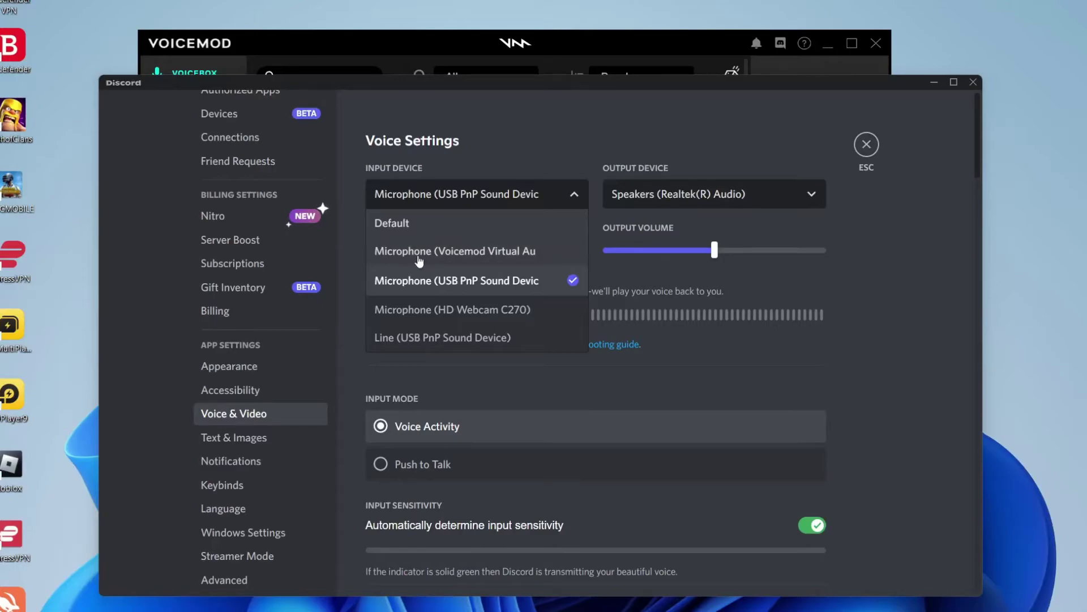
left_click(483, 259)
left_click(488, 206)
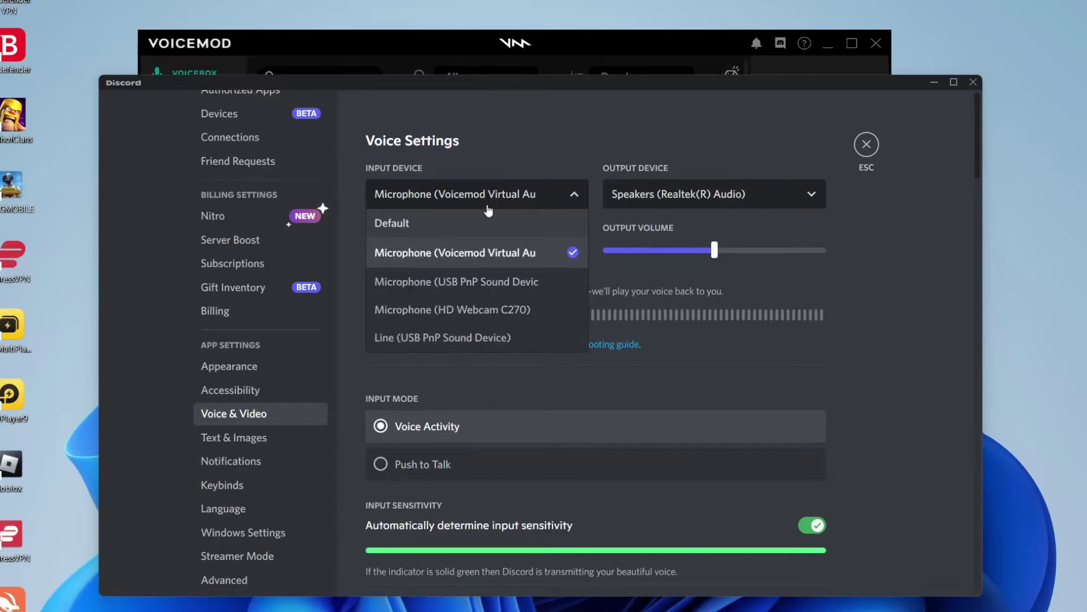
left_click(450, 255)
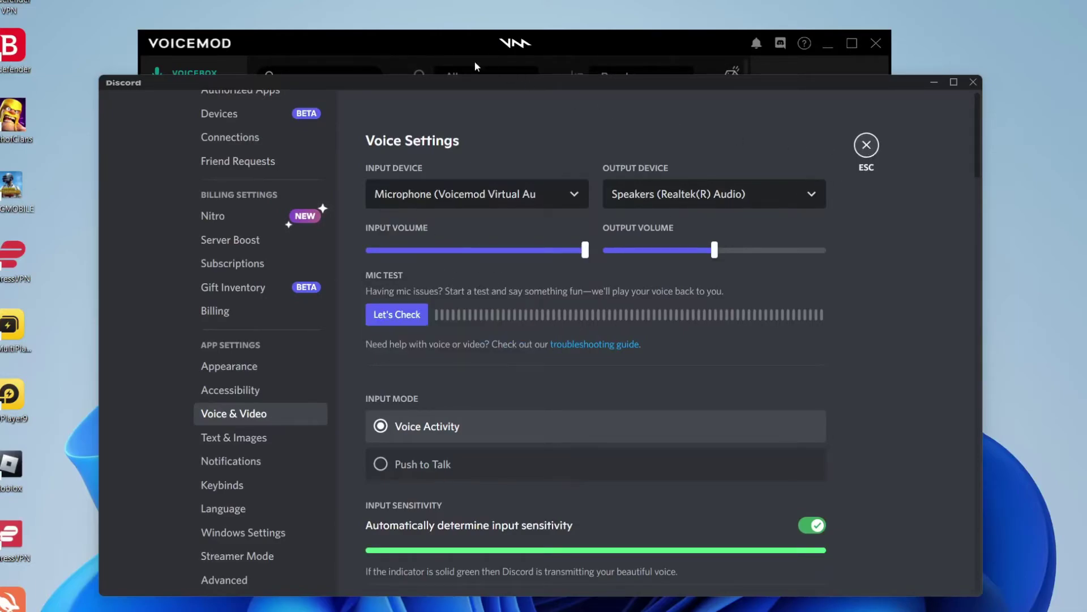
- Close Voicemod's Configure Discord guide and make Magic Chords the active voice
left_click(404, 38)
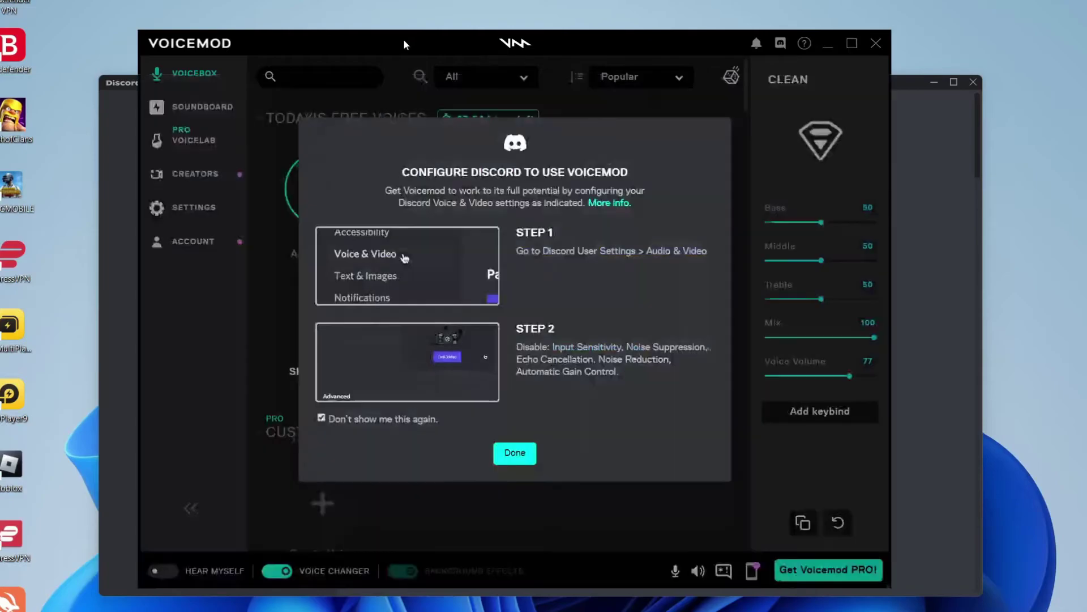
key("Escape")
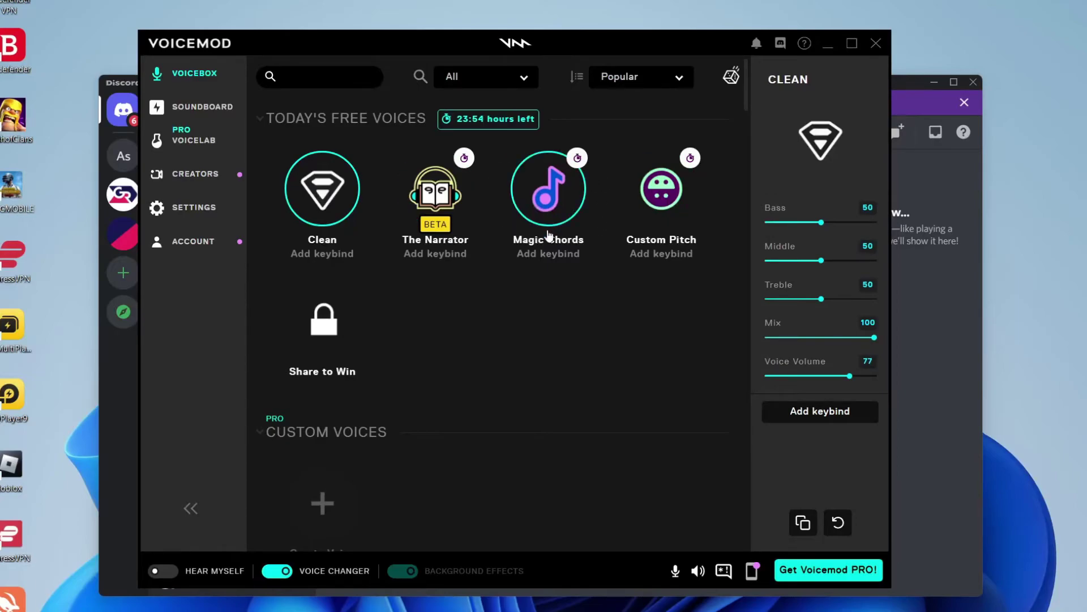
left_click(550, 202)
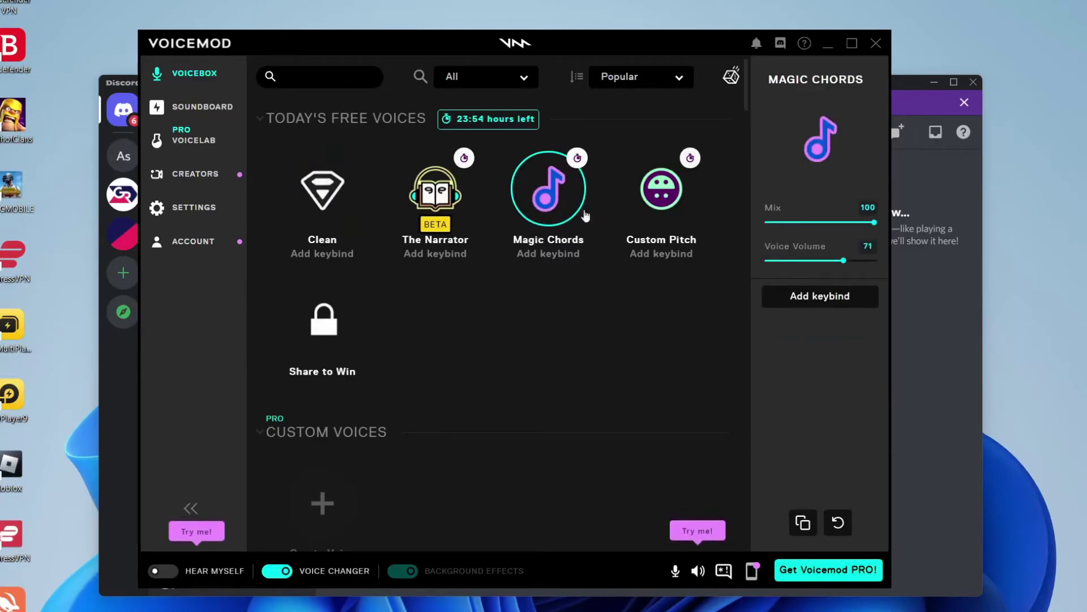
left_click(911, 294)
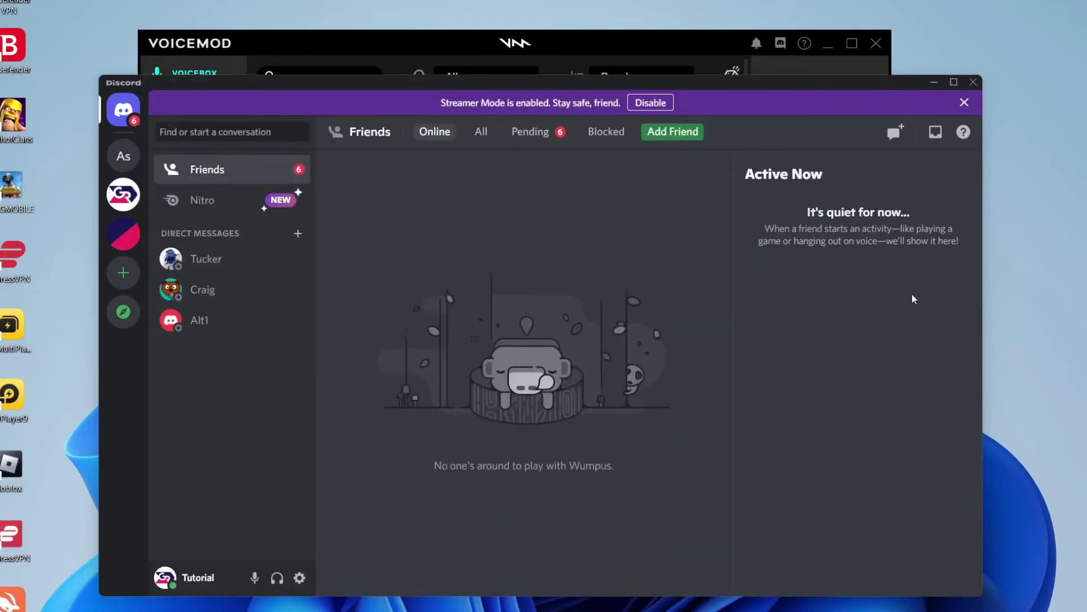
left_click(585, 50)
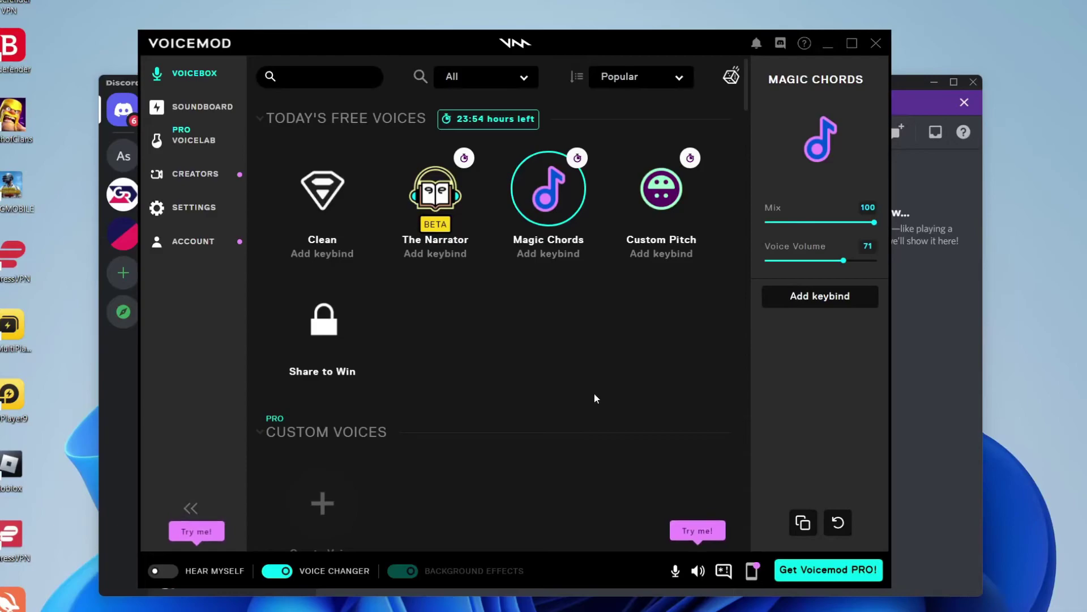
- Turn off Hear Myself and switch Voicemod's active voice back to Clean
left_click(170, 572)
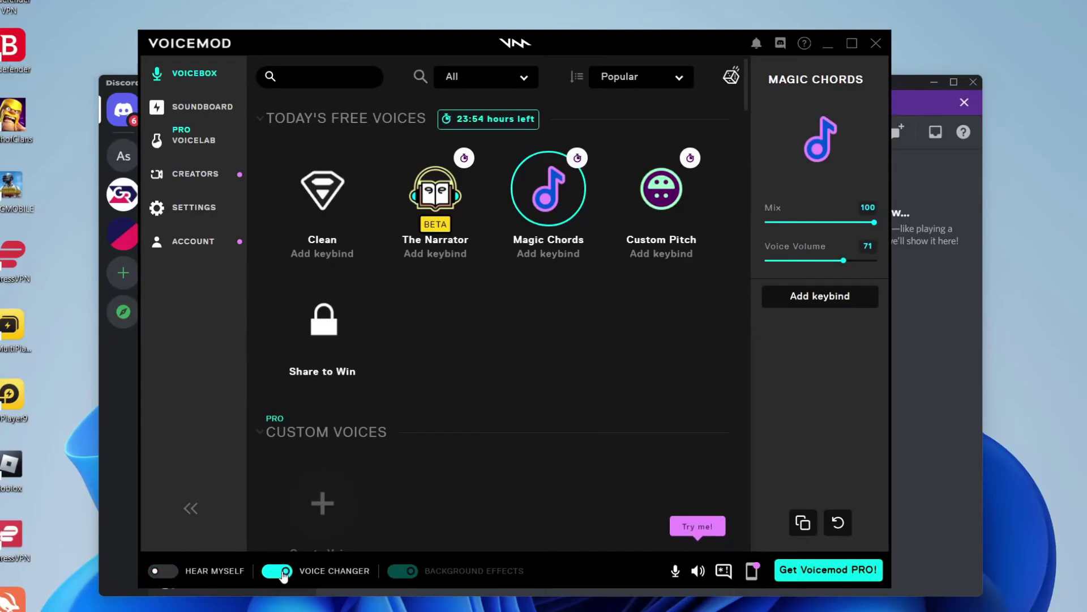
key("alt+Tab")
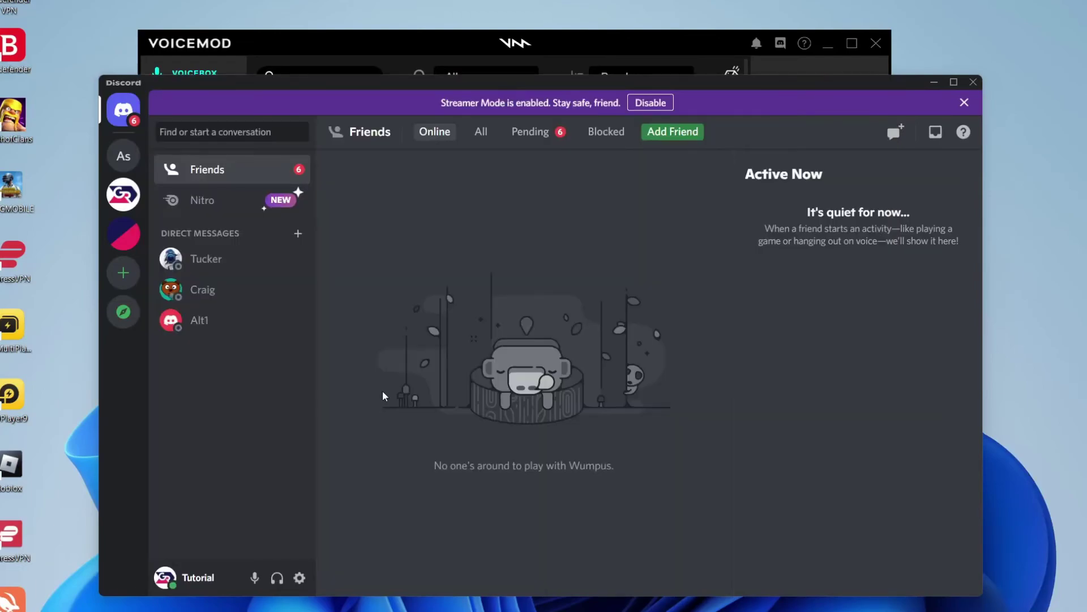
left_click(301, 57)
left_click(293, 193)
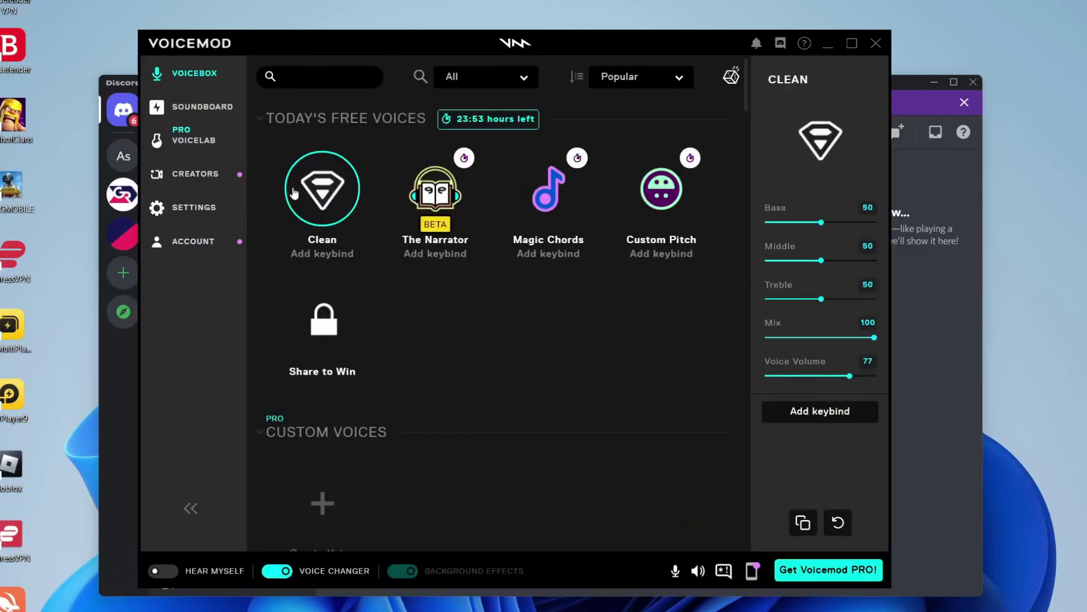
left_click(936, 340)
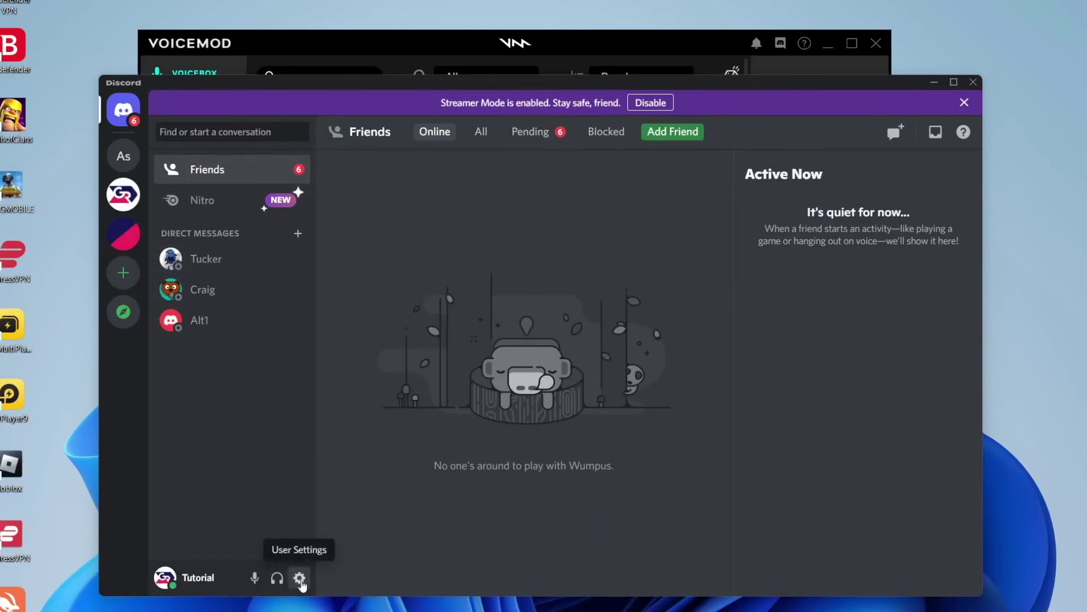
- Change Discord's Voice & Video input device back to Microphone (USB PnP Sound Device)
left_click(299, 577)
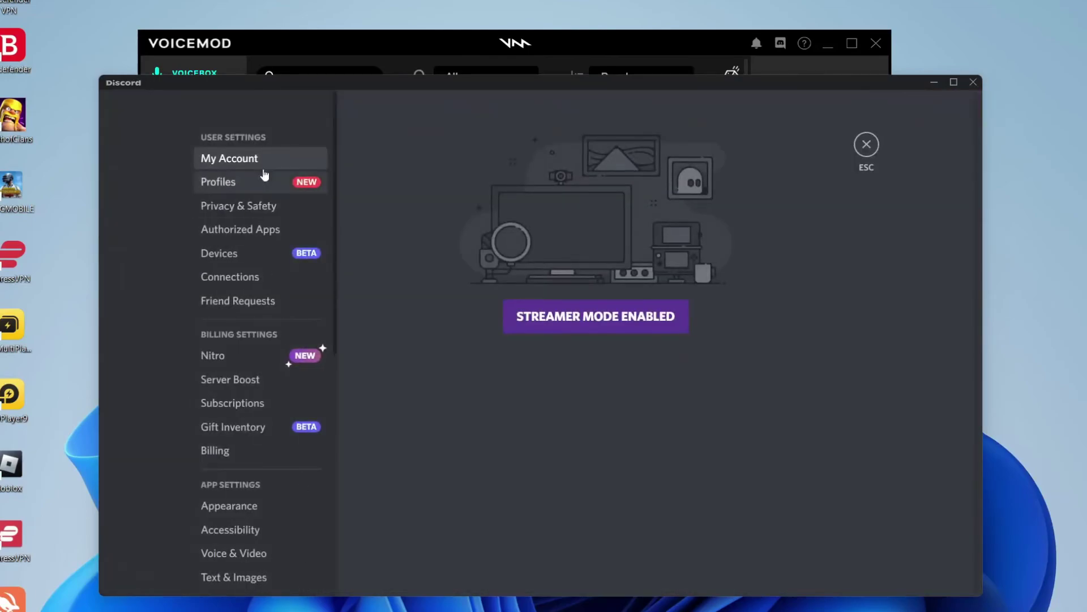
left_click(273, 554)
left_click(434, 198)
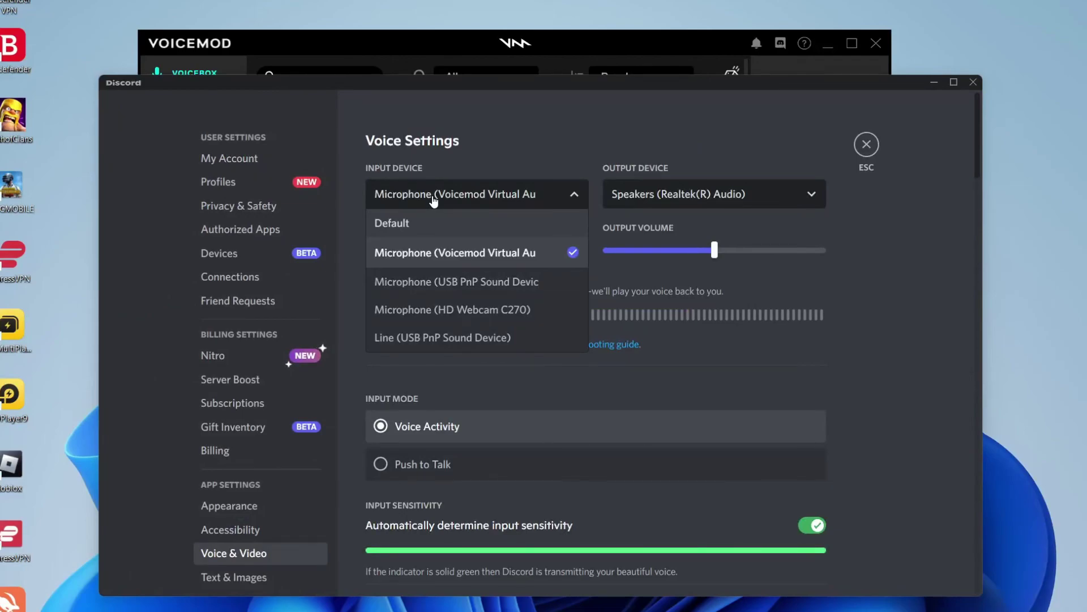
left_click(471, 281)
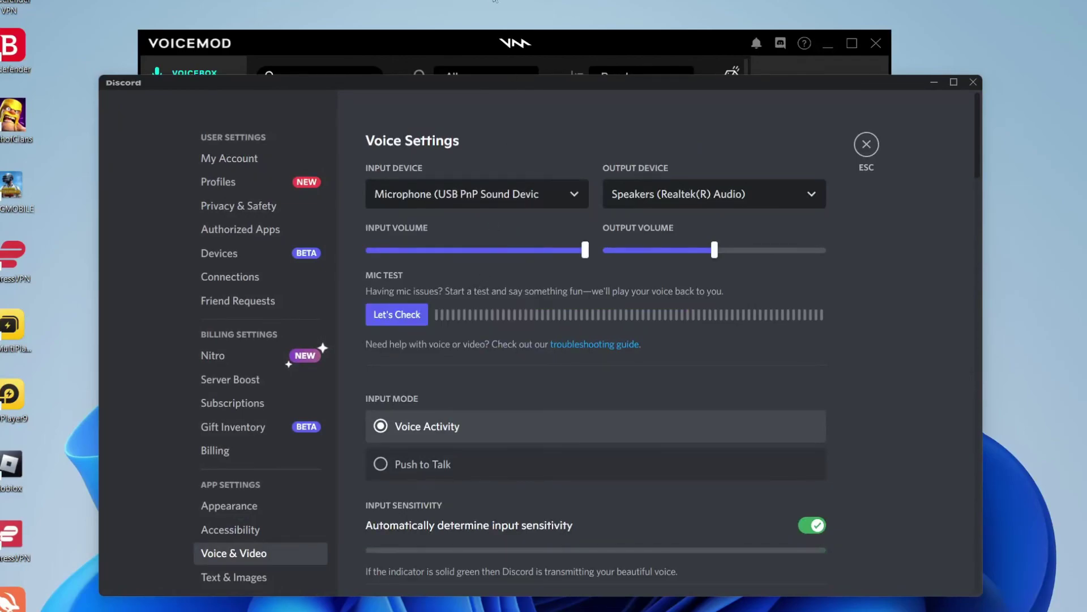
left_click(565, 41)
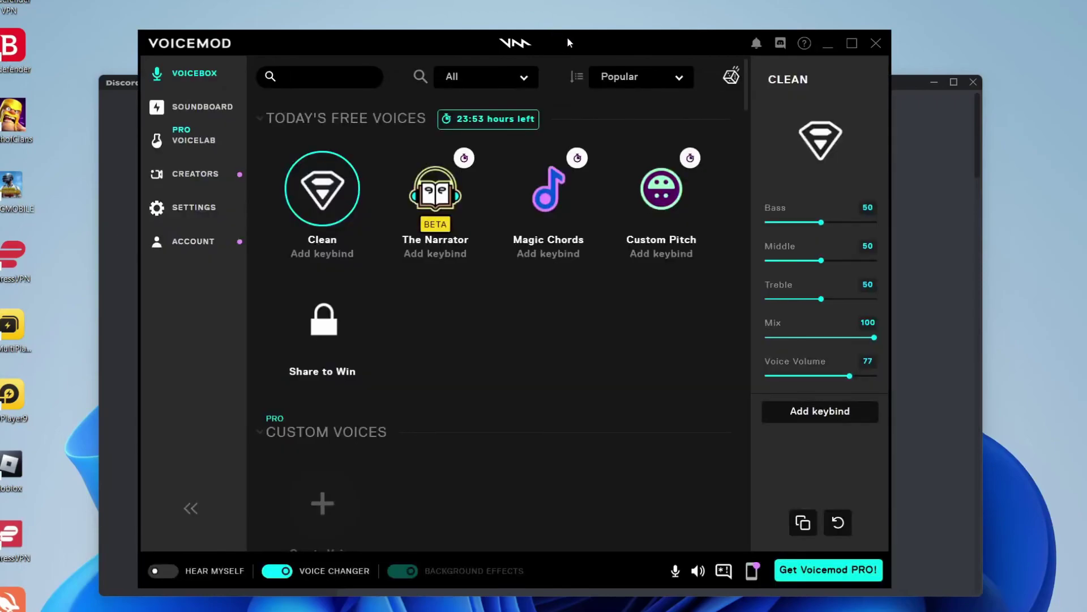